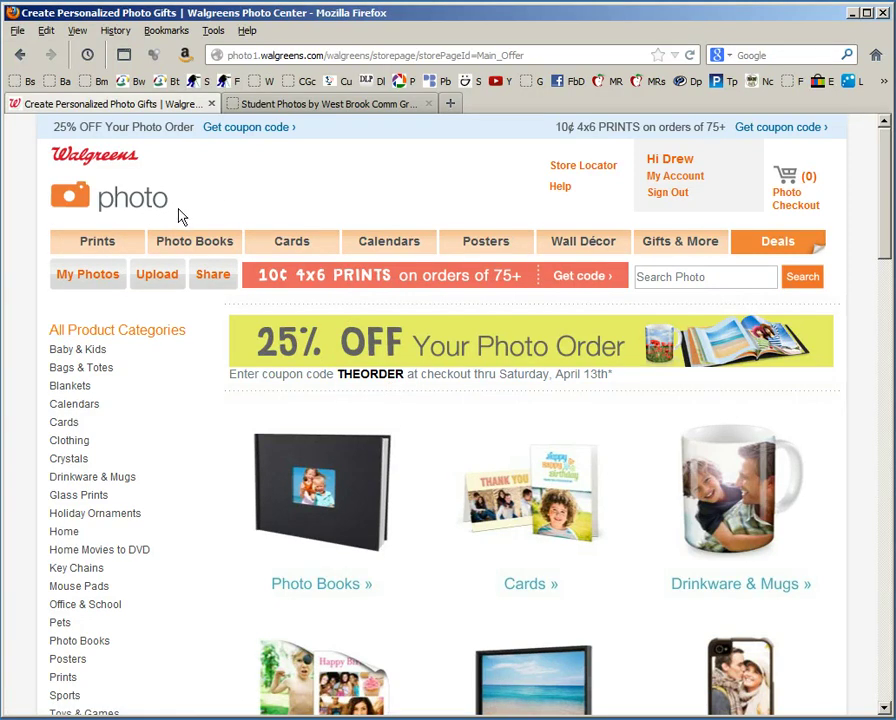
- Begin a new upload and reveal speed options, keeping Slower Upload (Full resolution) selected
left_click(153, 283)
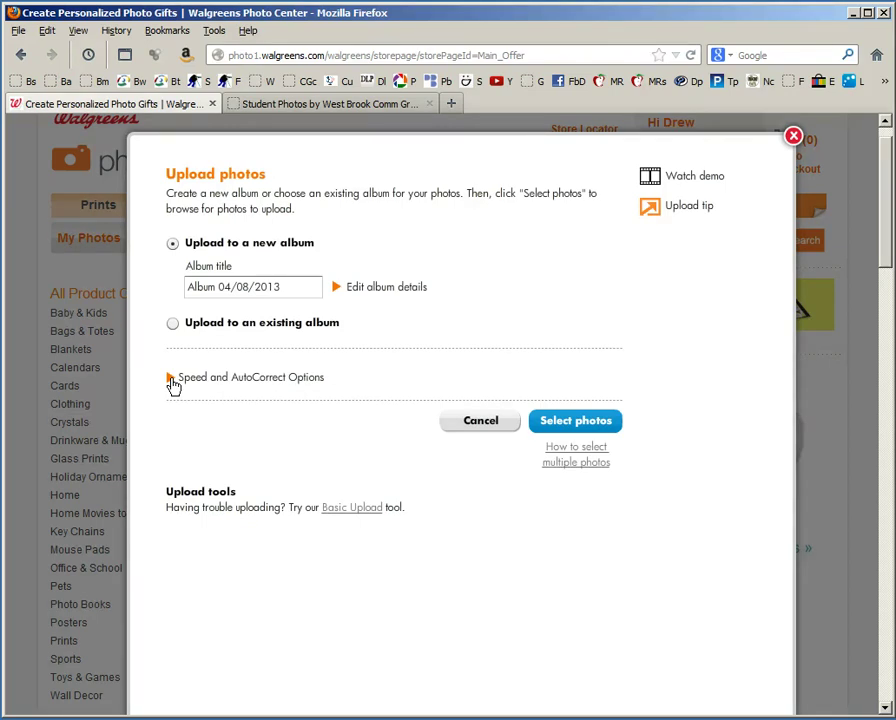
left_click(171, 380)
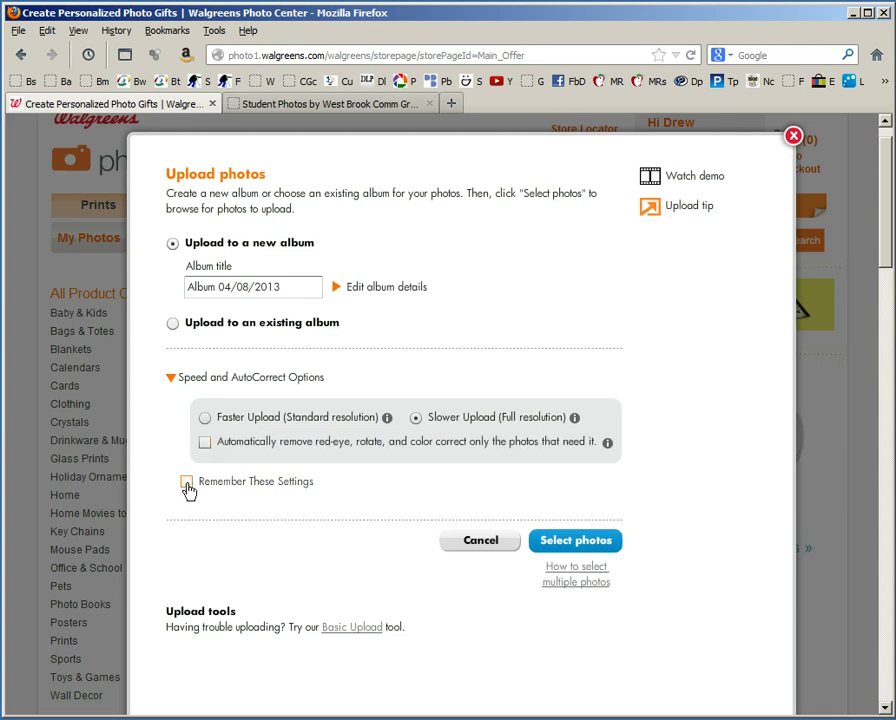
- Upload the Protective Parent eagle JPG into Album 04/08/2013
left_click(565, 548)
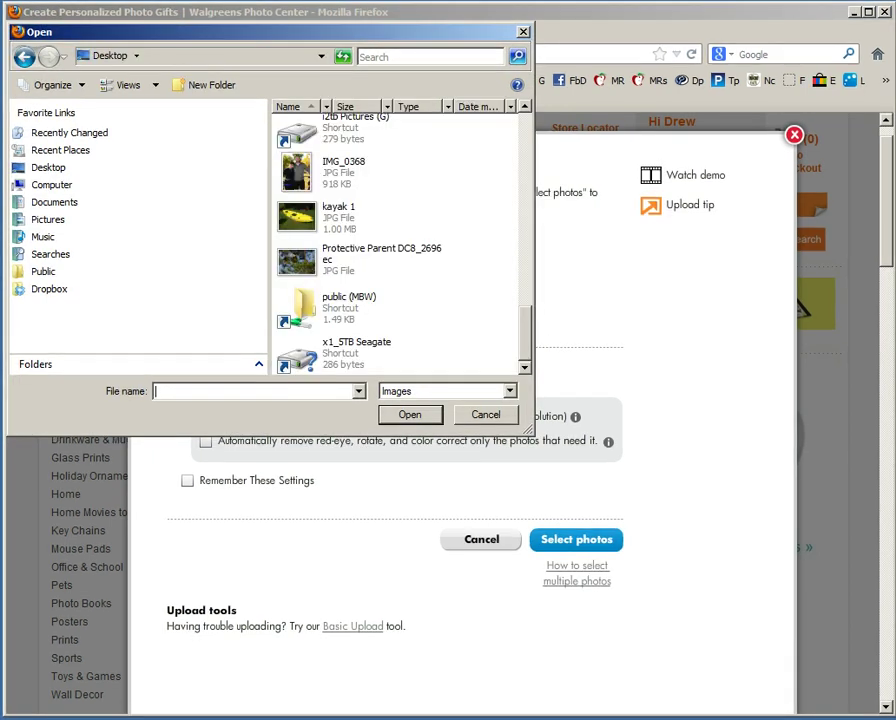
double_click(360, 258)
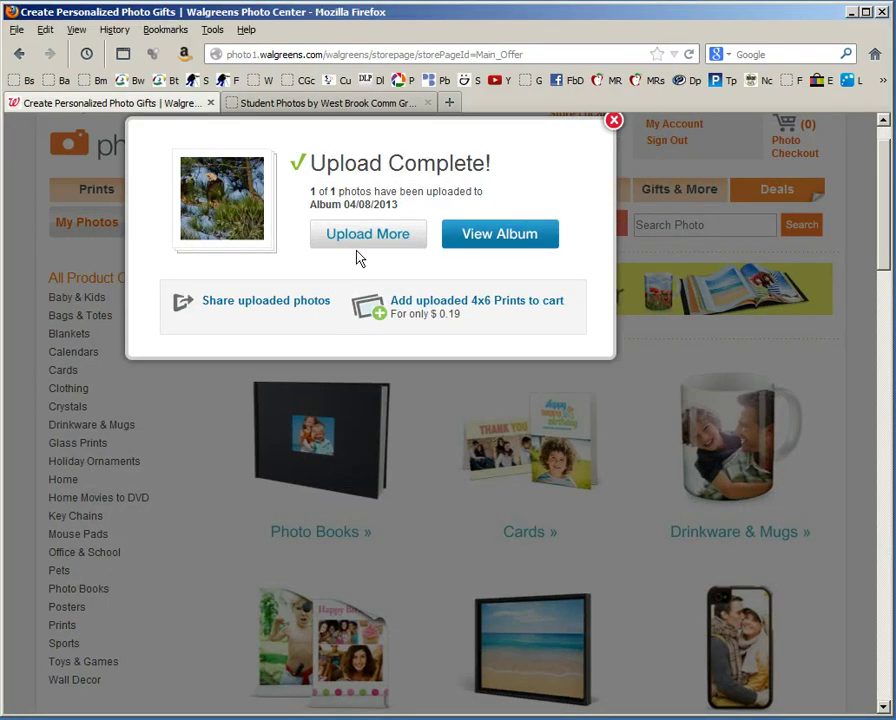
- Open the Protective Parent photo from Album 04/08/2013 and view its details (9.05MB, 5171X3451)
left_click(500, 238)
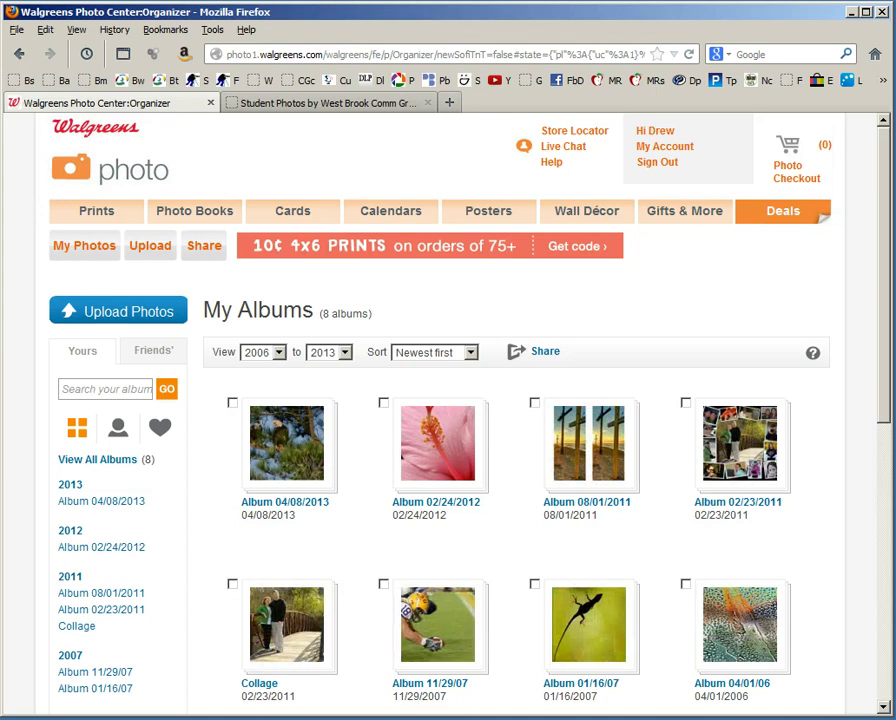
left_click(280, 457)
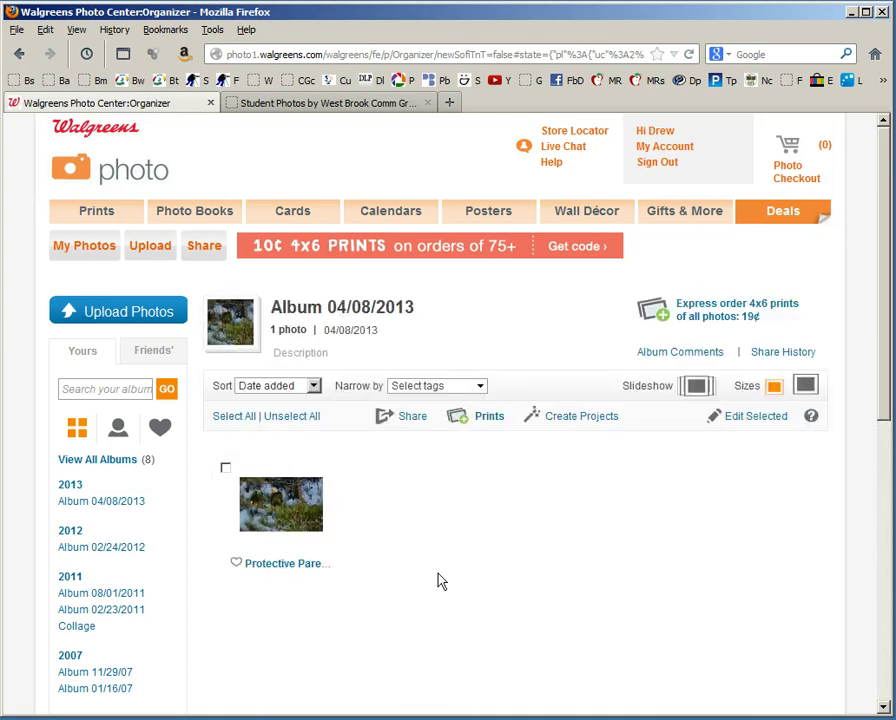
left_click(273, 518)
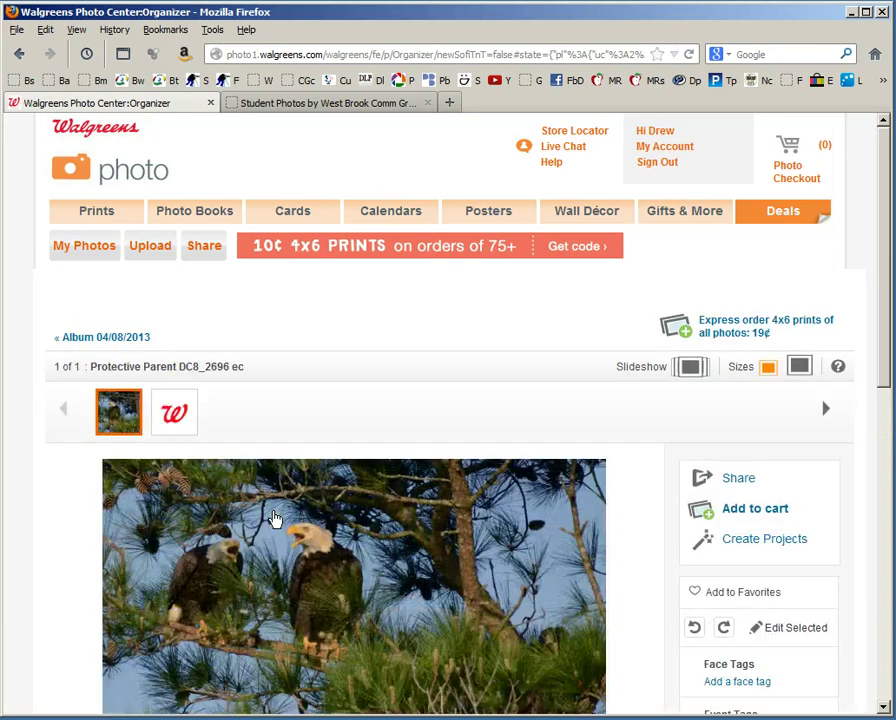
scroll(68, 495, "down", 4)
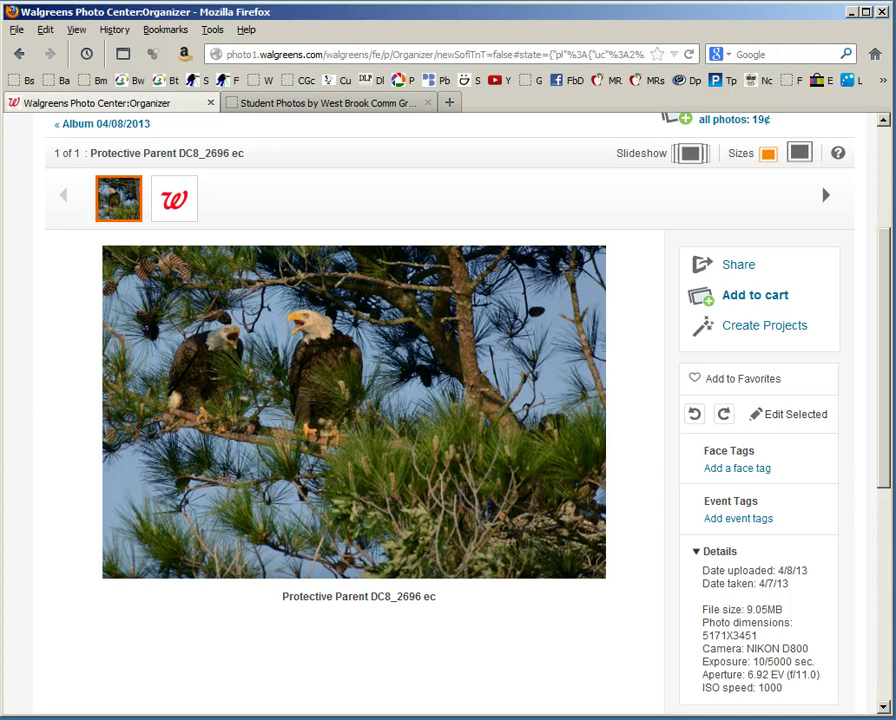
scroll(450, 400, "down", 1)
- Add the eagle photo to the cart and view the cart with one 4x6 glossy print
left_click(762, 283)
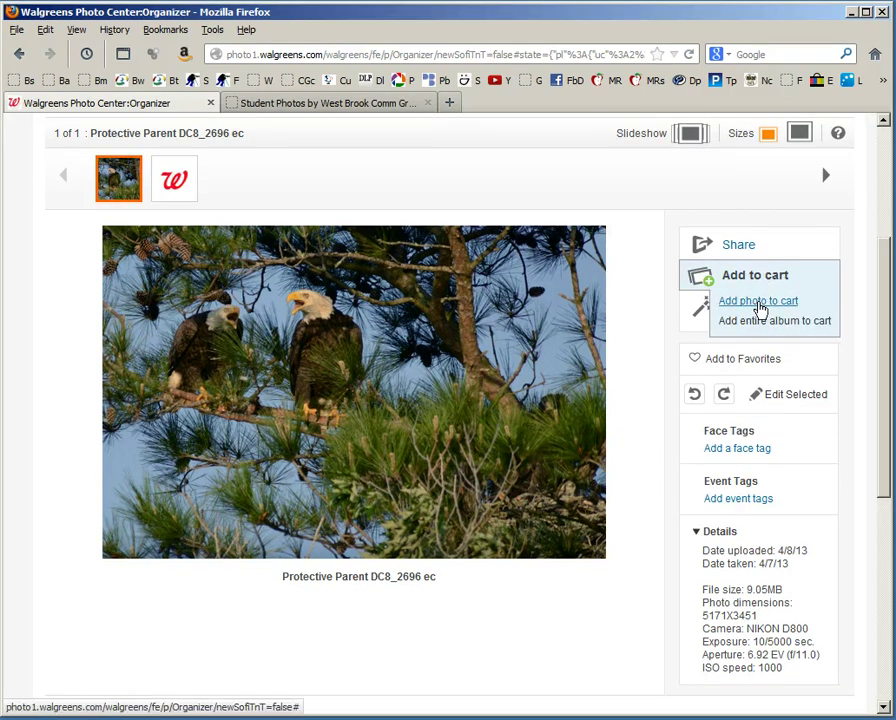
left_click(759, 306)
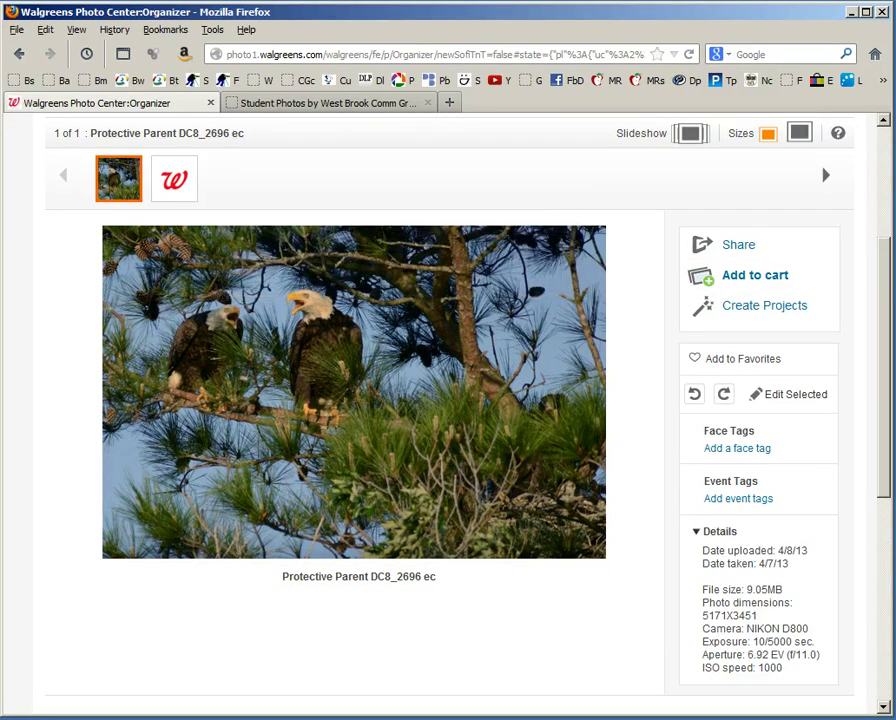
scroll(438, 532, "up", 3)
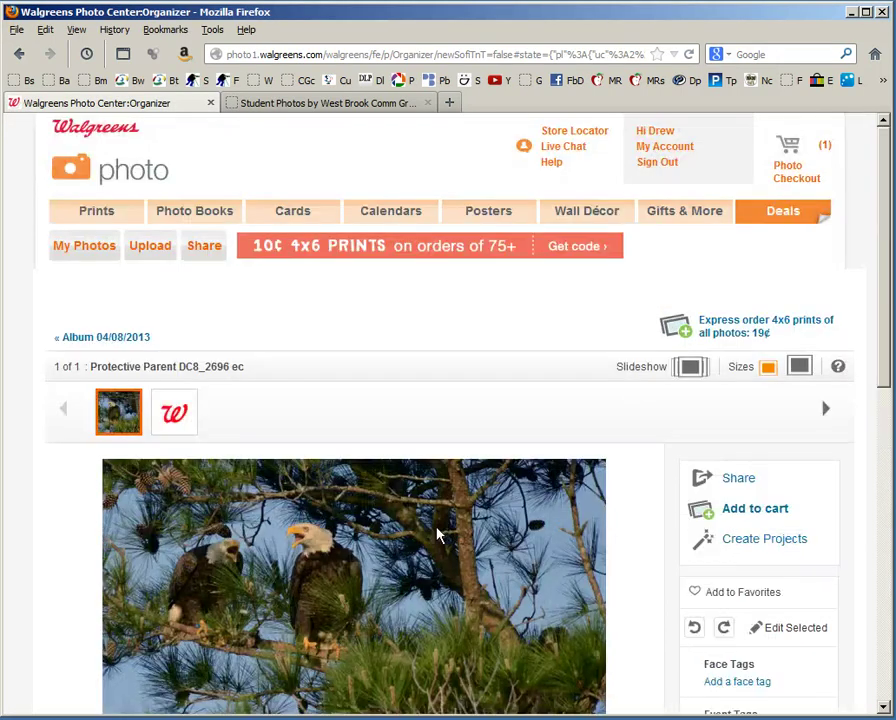
left_click(790, 168)
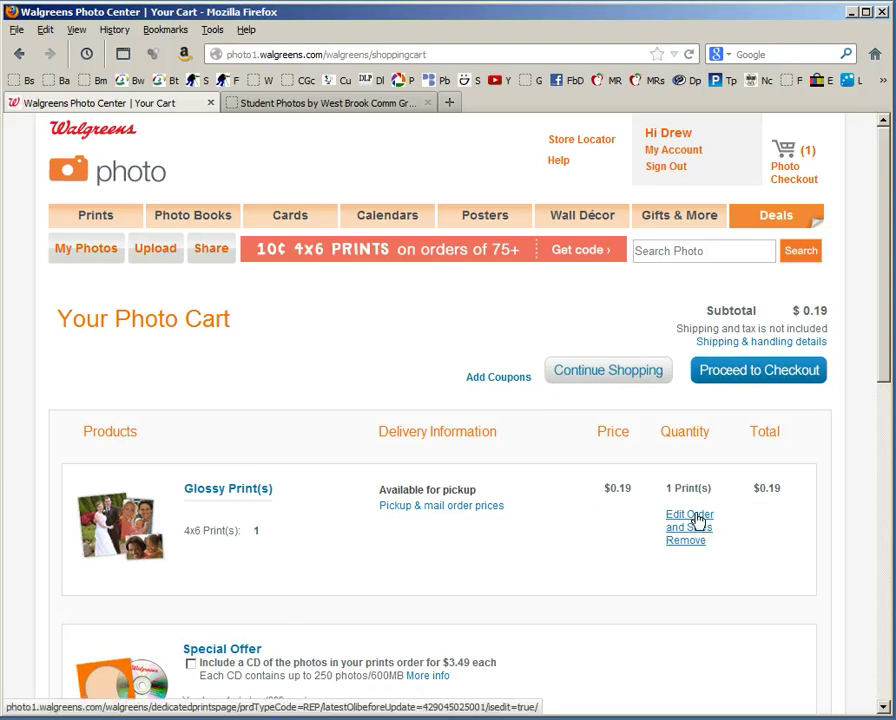
- Change the eagle order to one 8x10 print and zero 4x6 prints
left_click(698, 522)
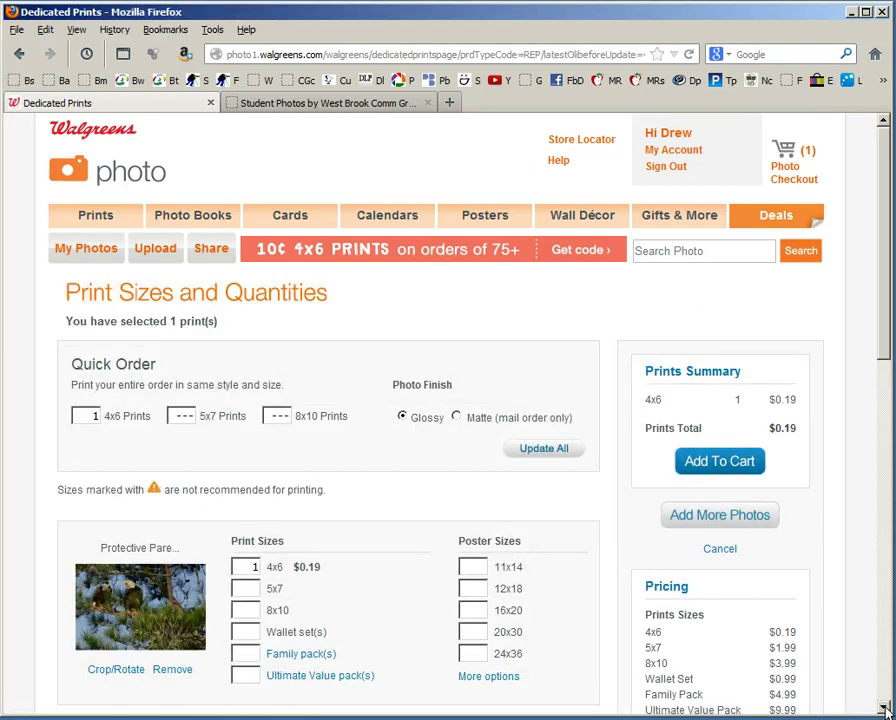
scroll(884, 707, "down", 3)
scroll(884, 707, "down", 1)
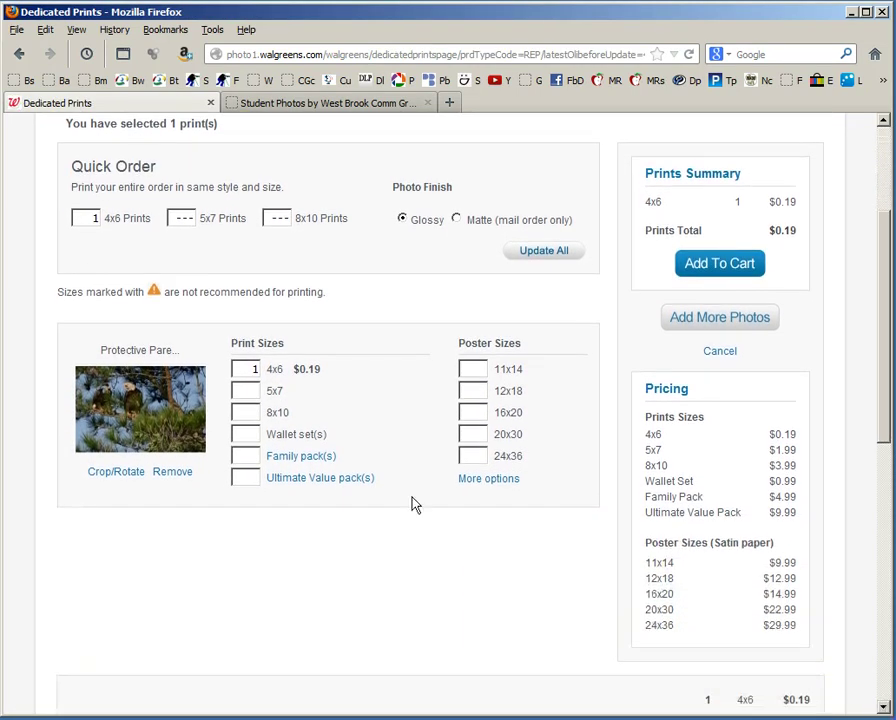
left_click(249, 412)
type("1")
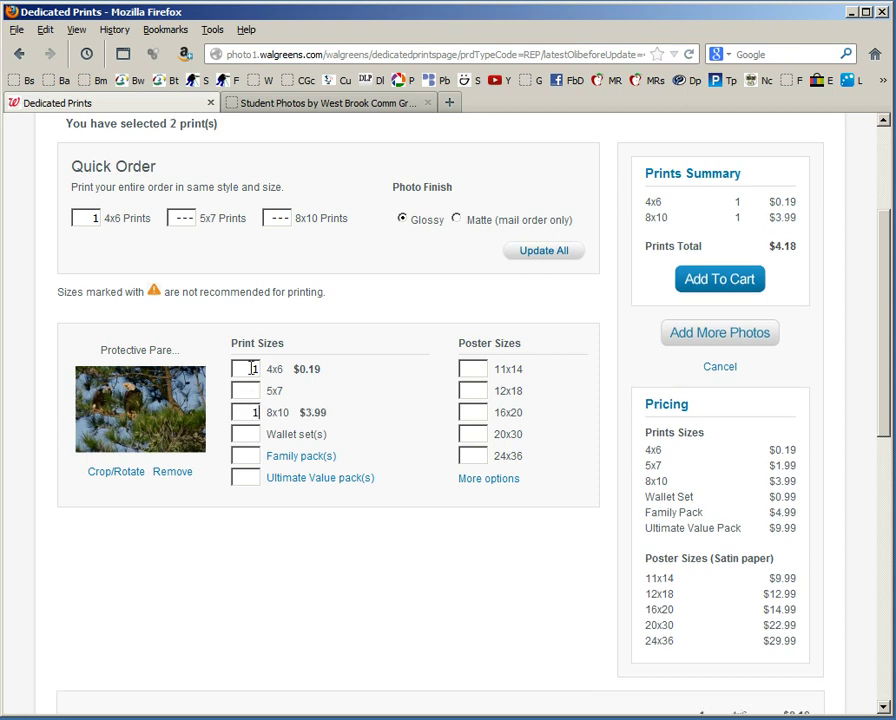
double_click(255, 369)
type("0")
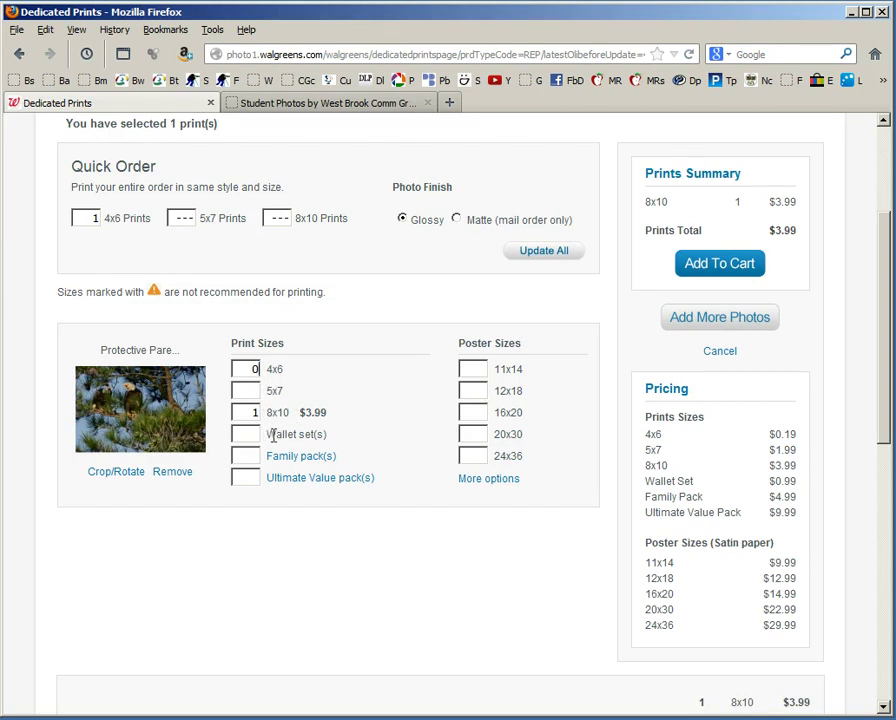
left_click(116, 473)
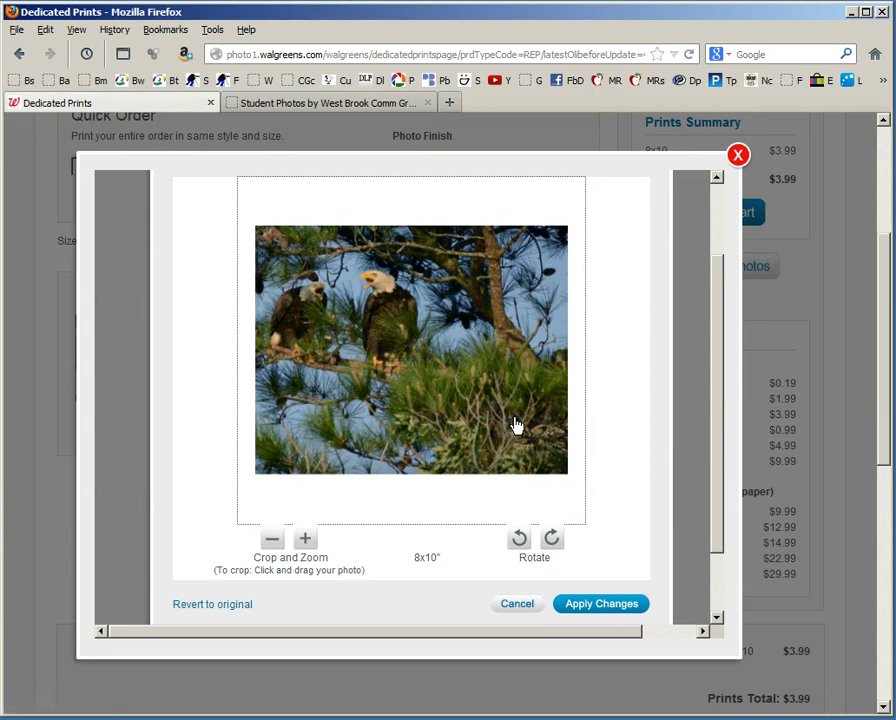
- Zoom in three steps and reposition the photo so the two eagles sit higher in the 8x10 crop
left_click_drag(516, 424, 474, 404)
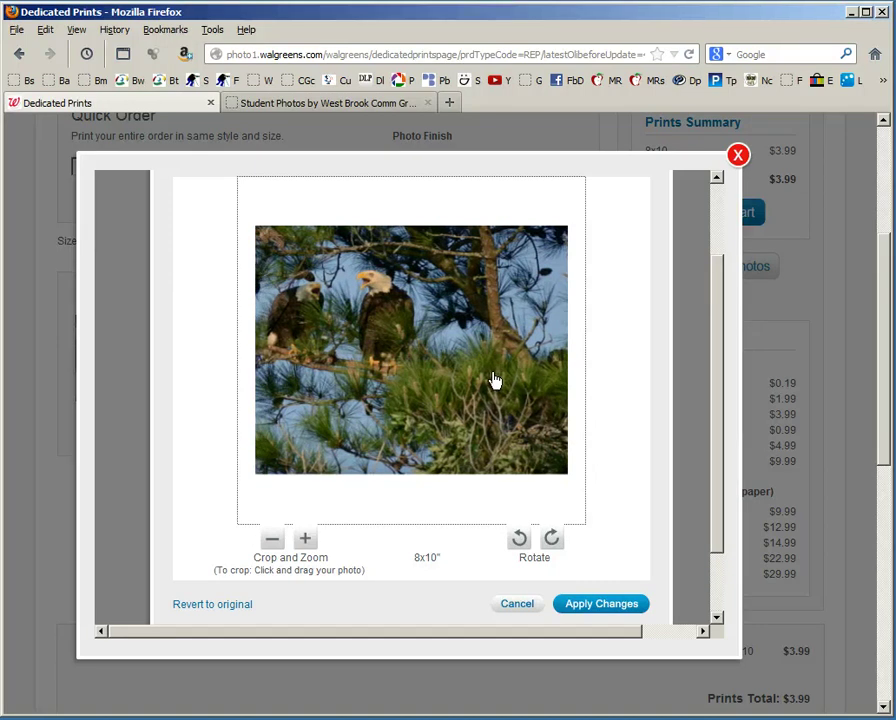
left_click(305, 542)
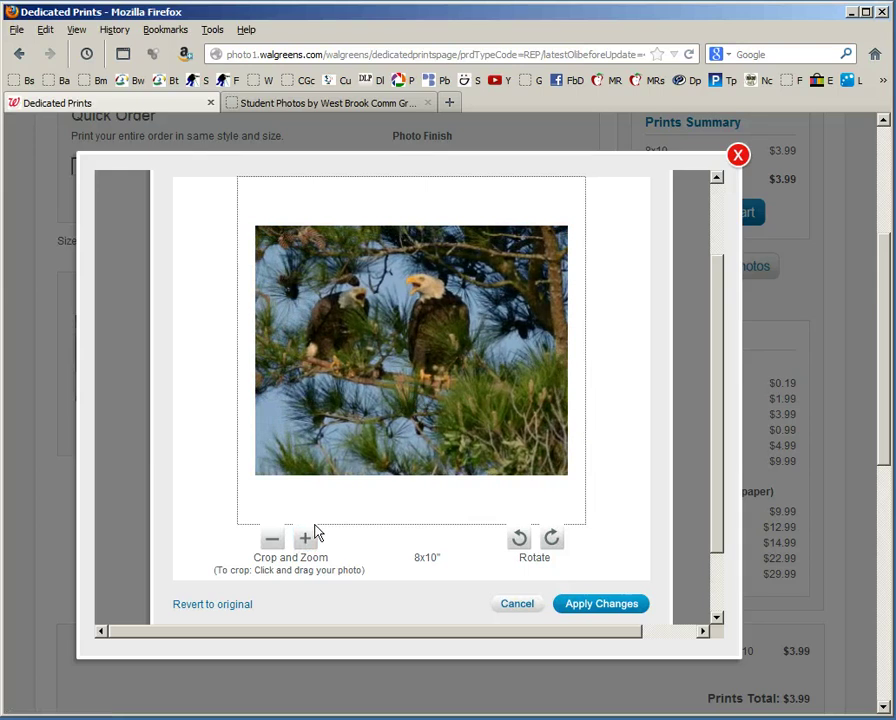
left_click(305, 541)
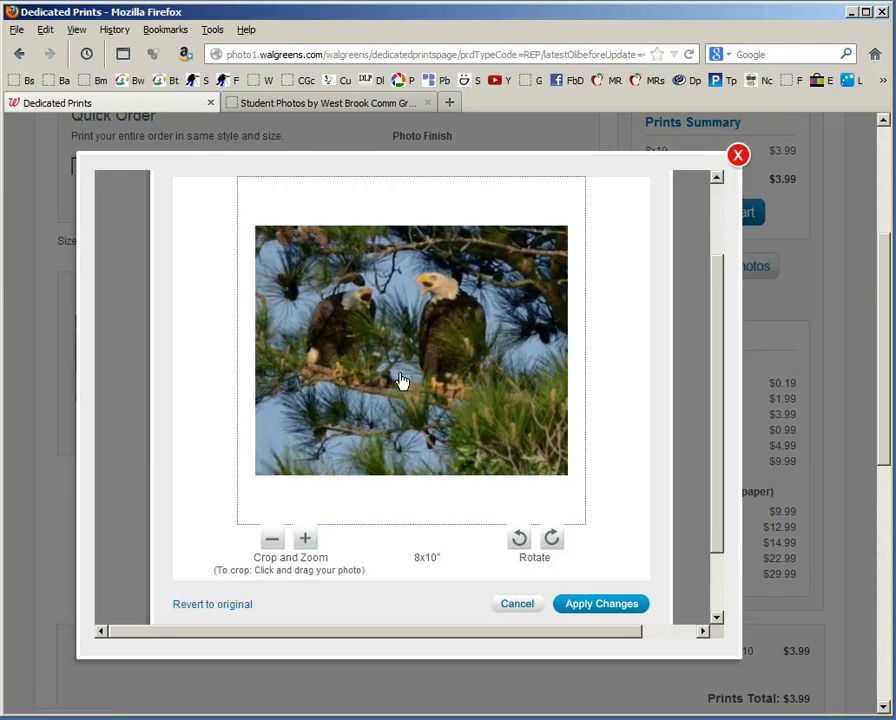
left_click(306, 541)
left_click_drag(418, 384, 398, 527)
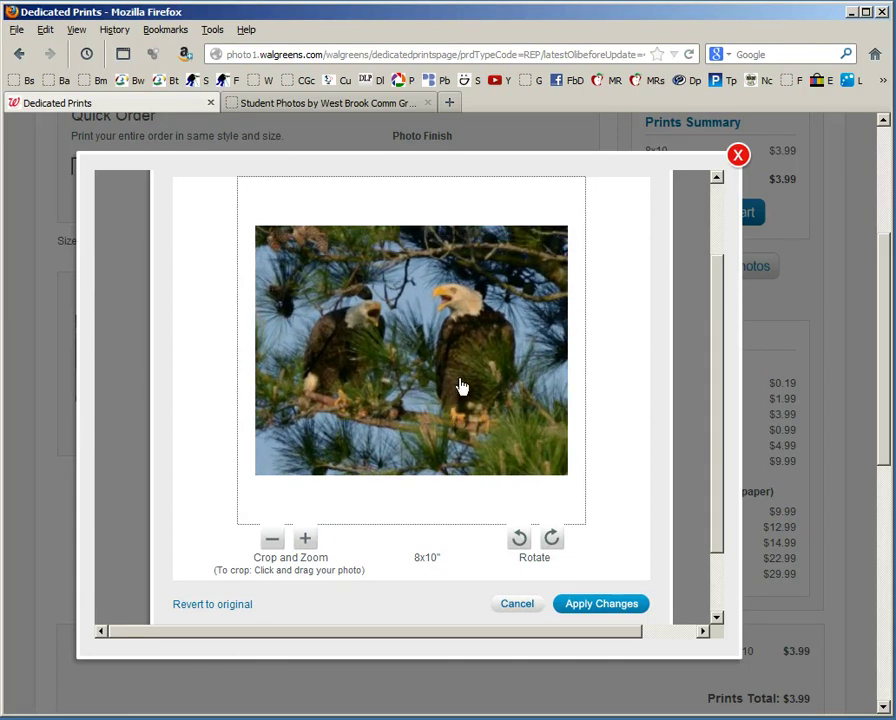
left_click_drag(450, 418, 447, 445)
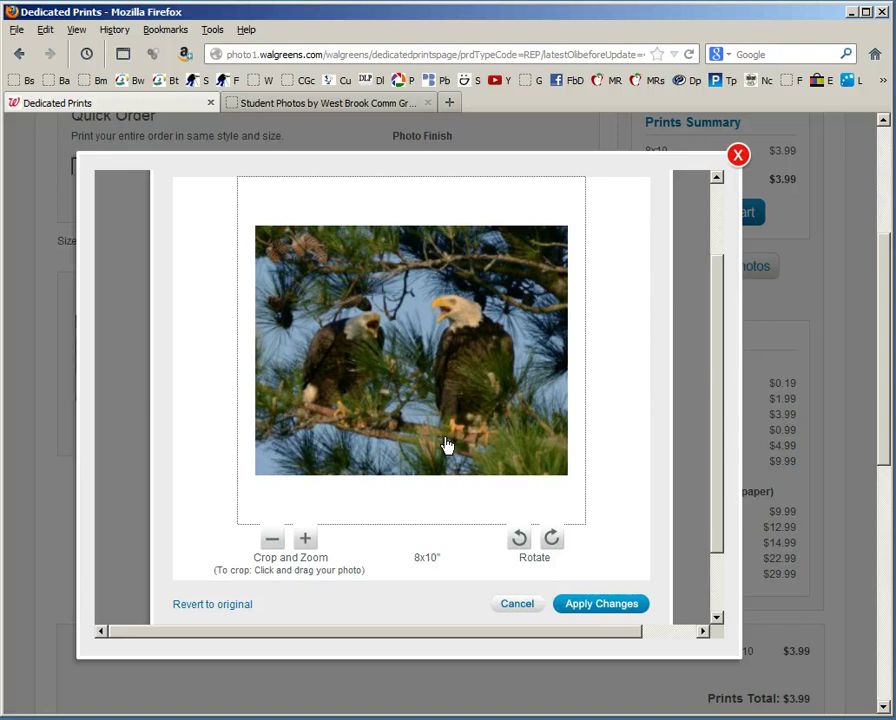
mouse_move(447, 445)
left_mouse_down()
mouse_move(446, 389)
mouse_move(448, 455)
left_mouse_up()
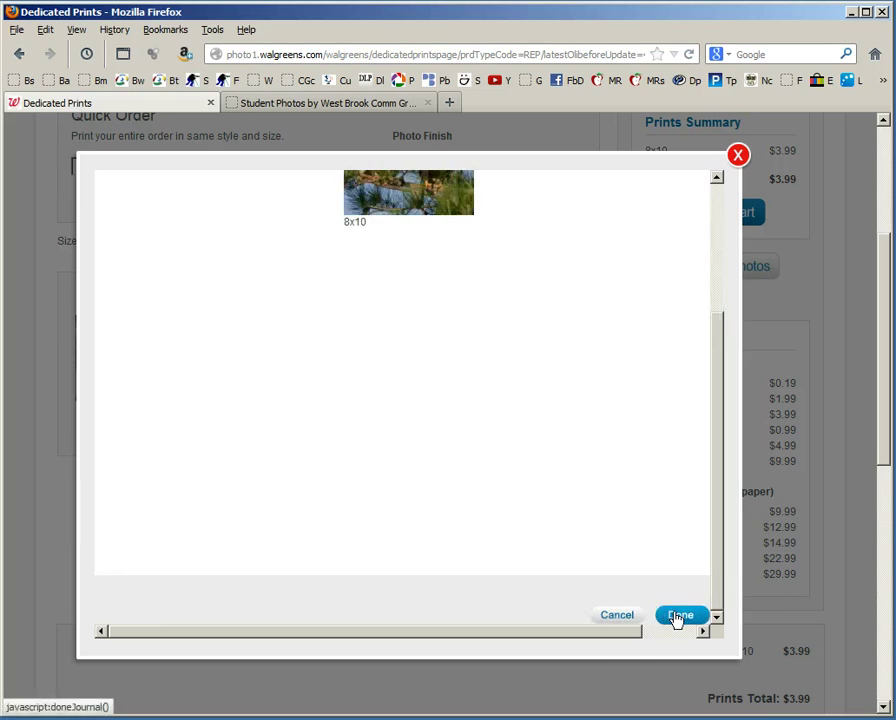
- Add the cropped 8x10 print to the cart and apply coupon code THEORDER
left_click(678, 617)
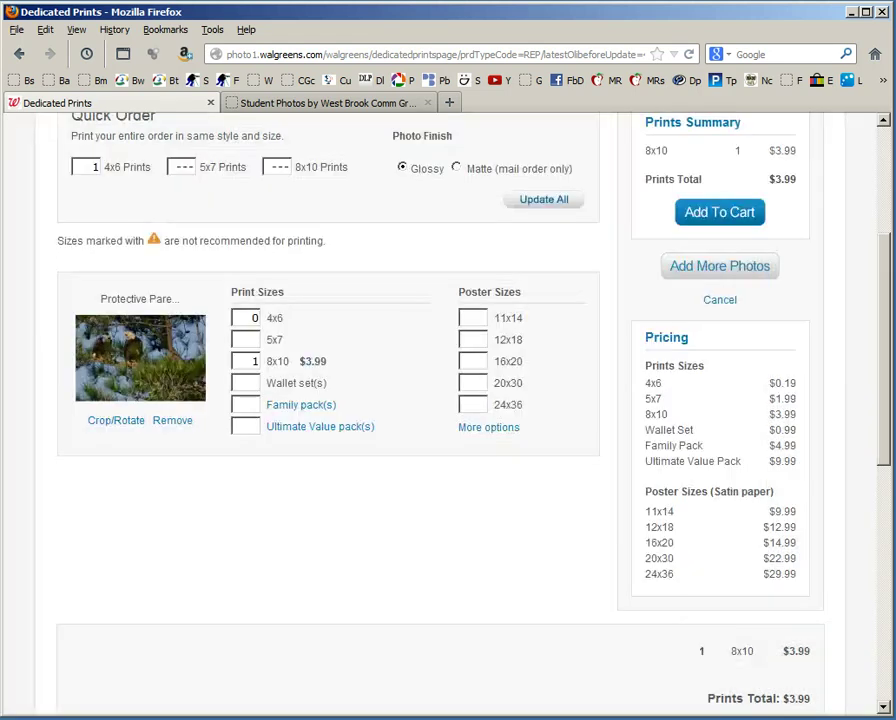
scroll(440, 400, "up", 3)
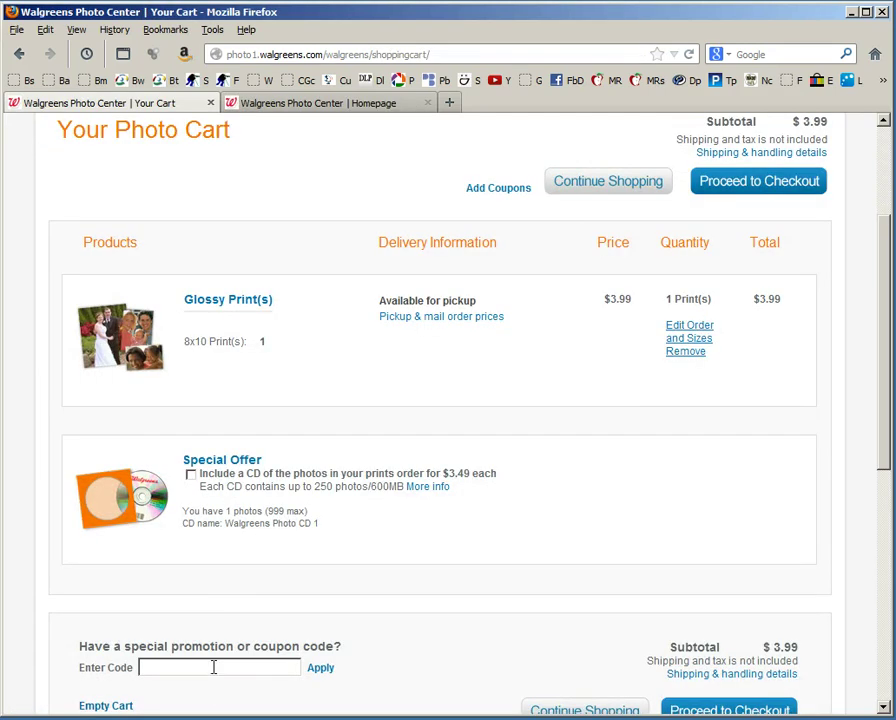
type("theorder")
left_click(324, 668)
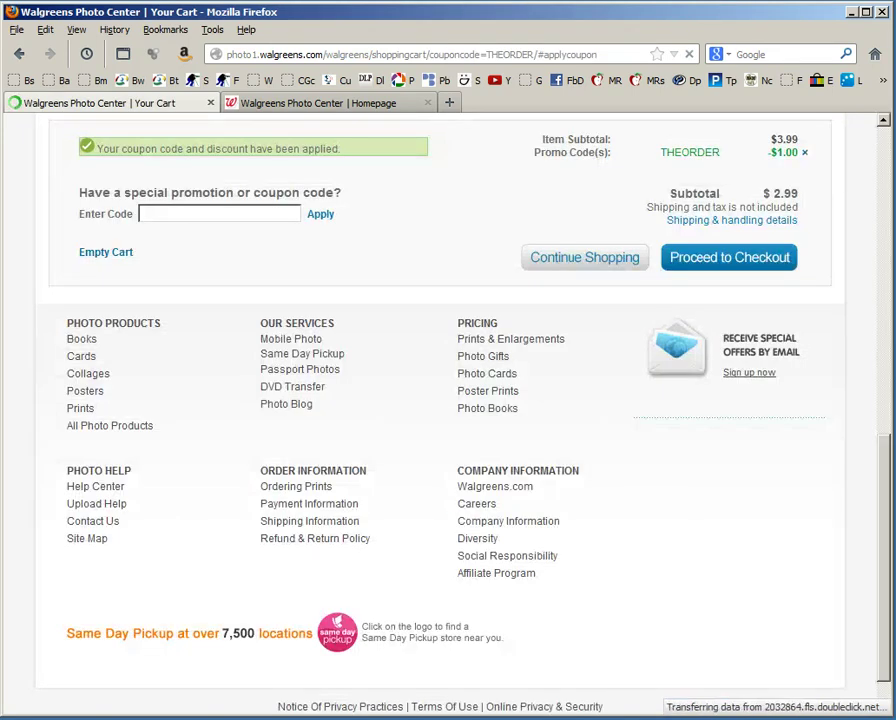
scroll(448, 400, "up", 4)
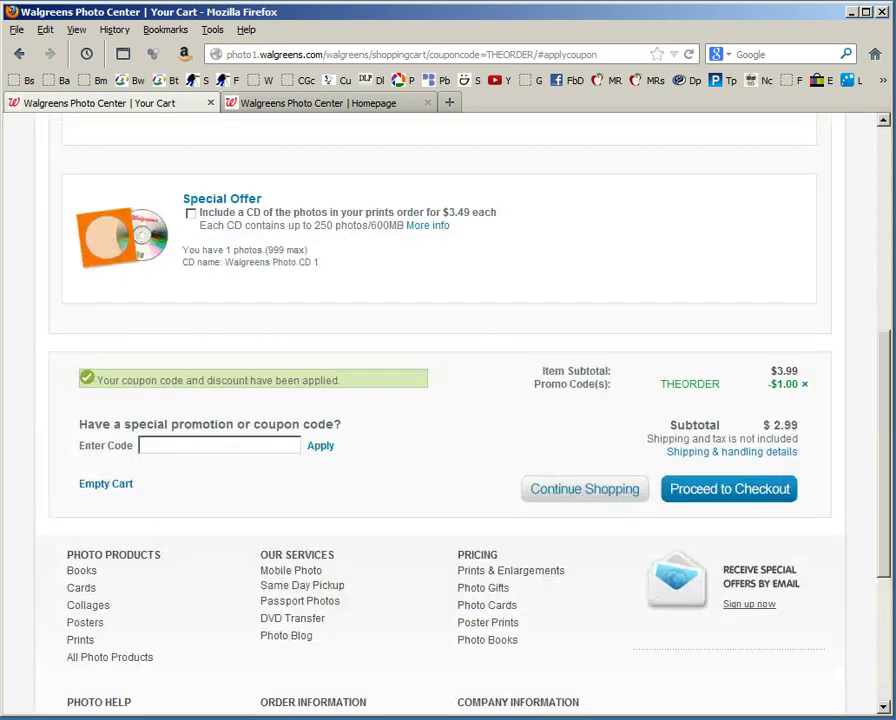